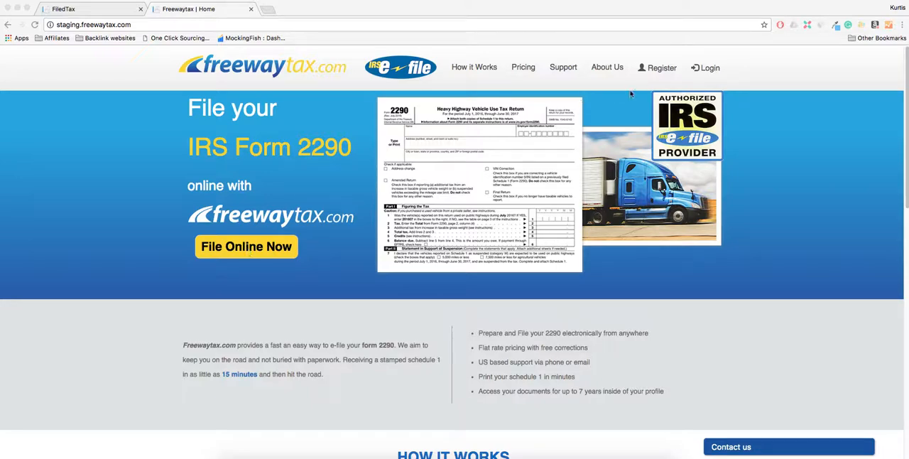
Step: Open the account registration page and review its taxpayer and account information fields
{"action": "left_click", "coordinate": [661, 69]}
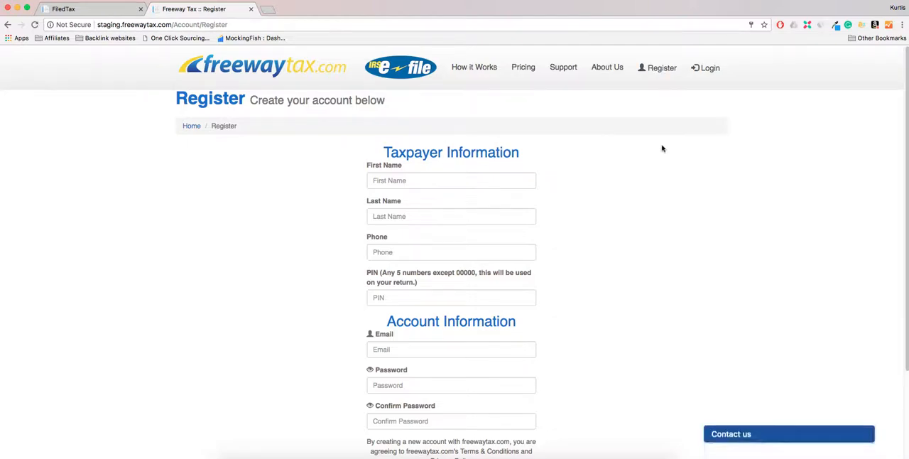
{"action": "scroll", "coordinate": [661, 149], "scroll_direction": "down", "scroll_amount": 1}
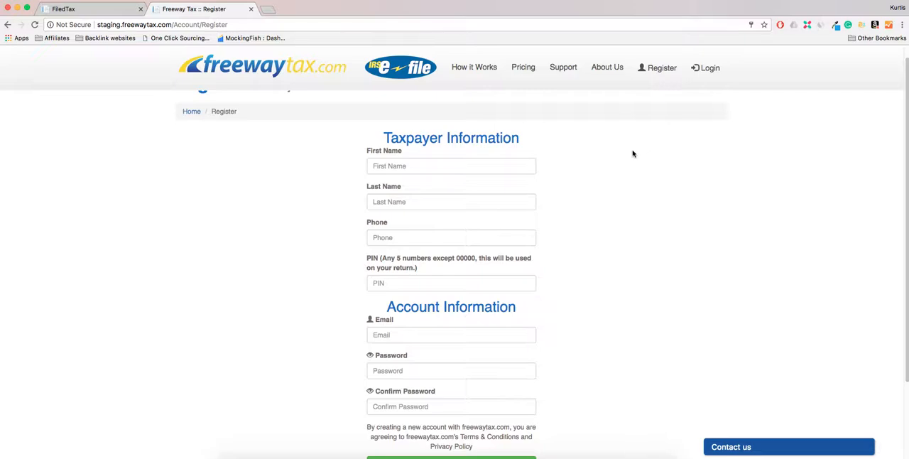
{"action": "scroll", "coordinate": [633, 153], "scroll_direction": "down", "scroll_amount": 2}
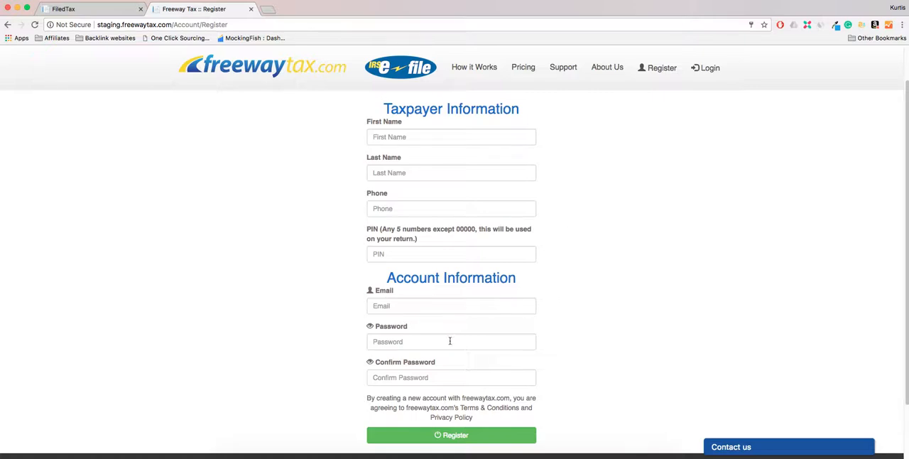
Step: Log in to the existing account to reach the dashboard
{"action": "left_click", "coordinate": [703, 73]}
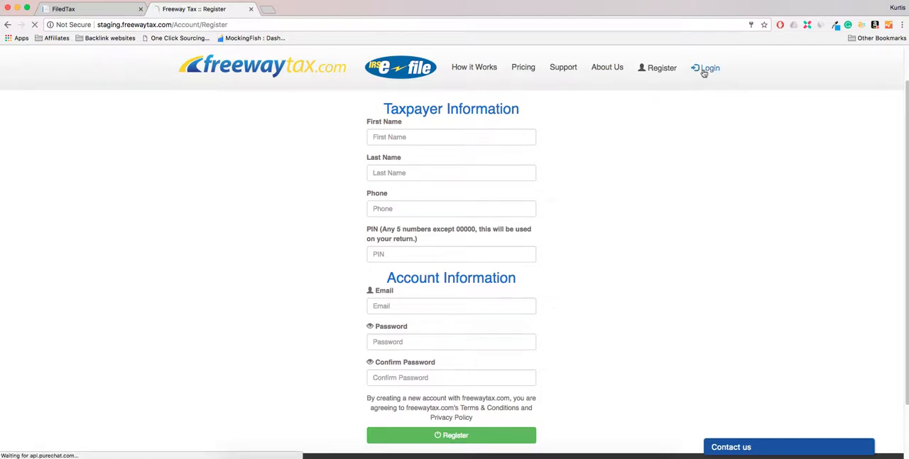
{"action": "left_click", "coordinate": [475, 245]}
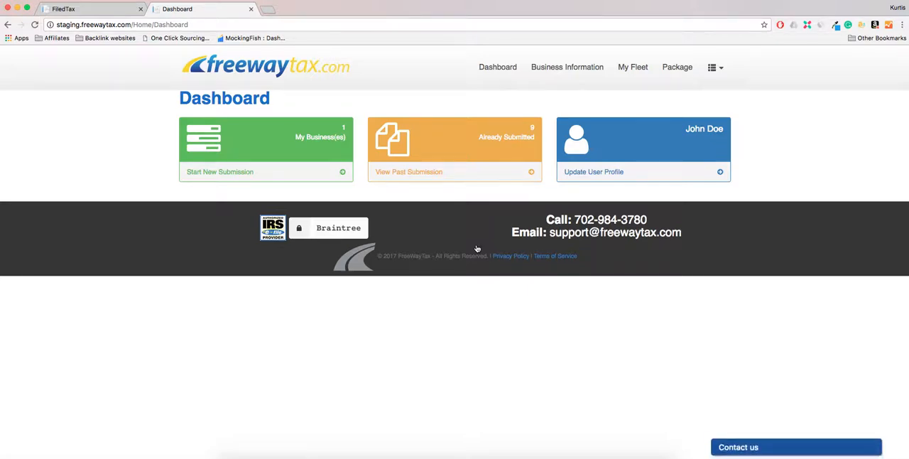
Step: Open the user profile for updating, submit its details and dismiss the confirmation
{"action": "left_click", "coordinate": [600, 175]}
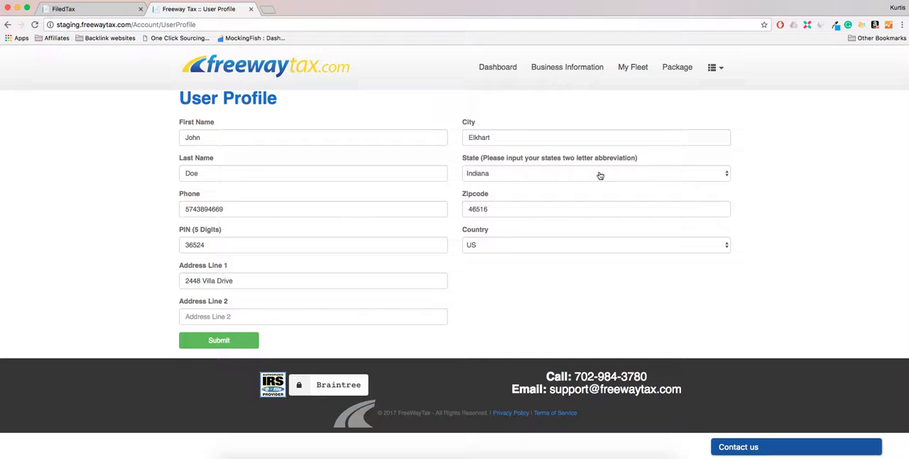
{"action": "left_click", "coordinate": [221, 345]}
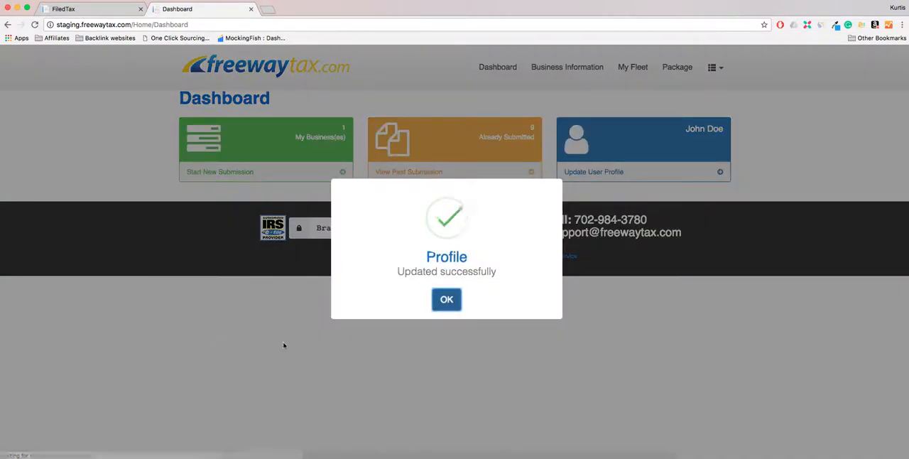
{"action": "left_click", "coordinate": [447, 295]}
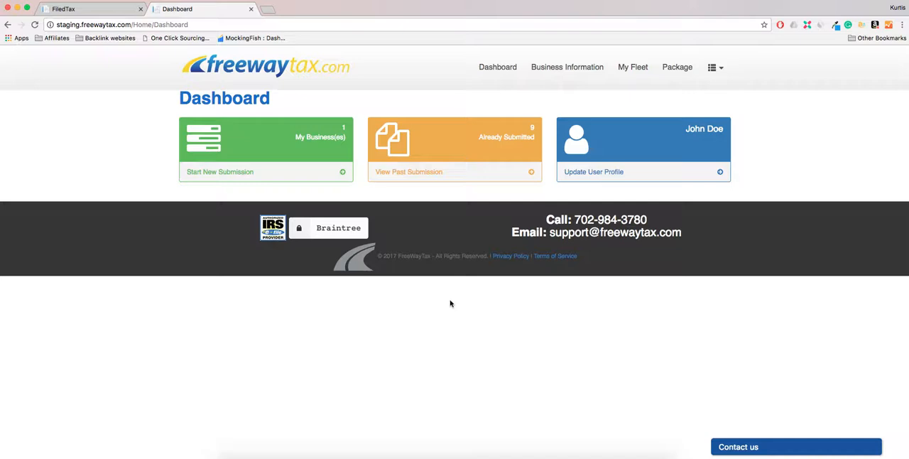
Step: Start a new submission, examine the blank form for adding a business, and return to the business list
{"action": "left_click", "coordinate": [336, 176]}
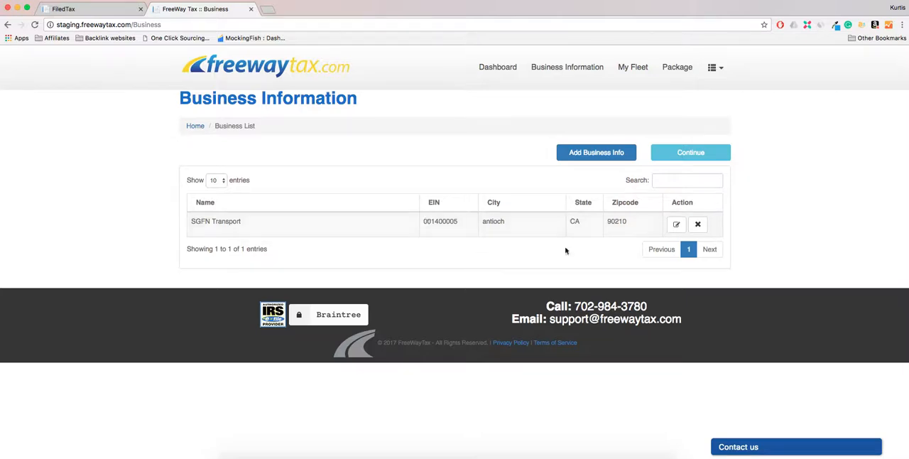
{"action": "left_click", "coordinate": [600, 157]}
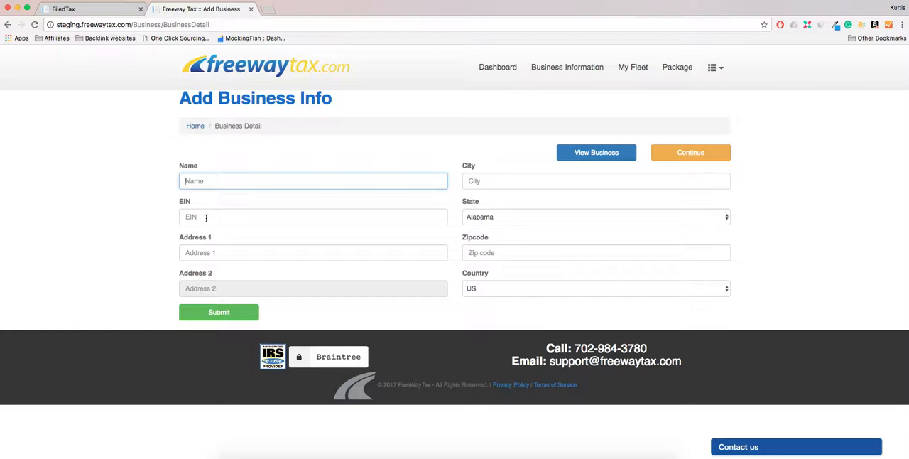
{"action": "left_click", "coordinate": [206, 218]}
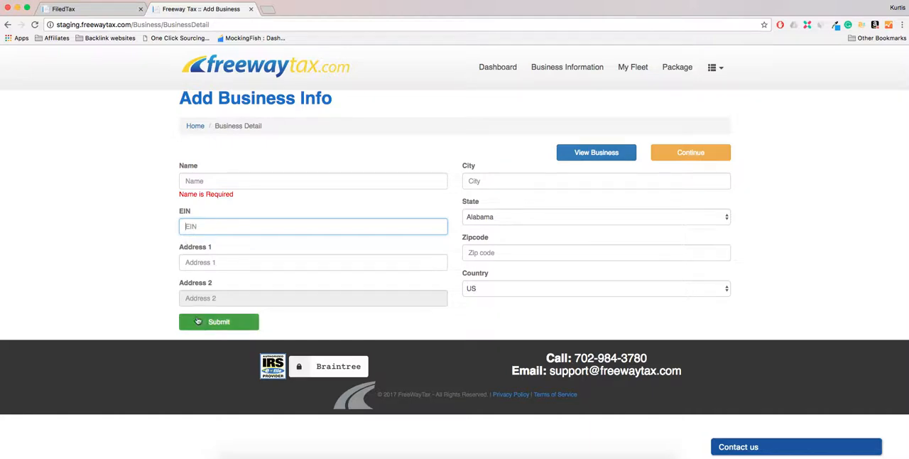
{"action": "left_click", "coordinate": [575, 161]}
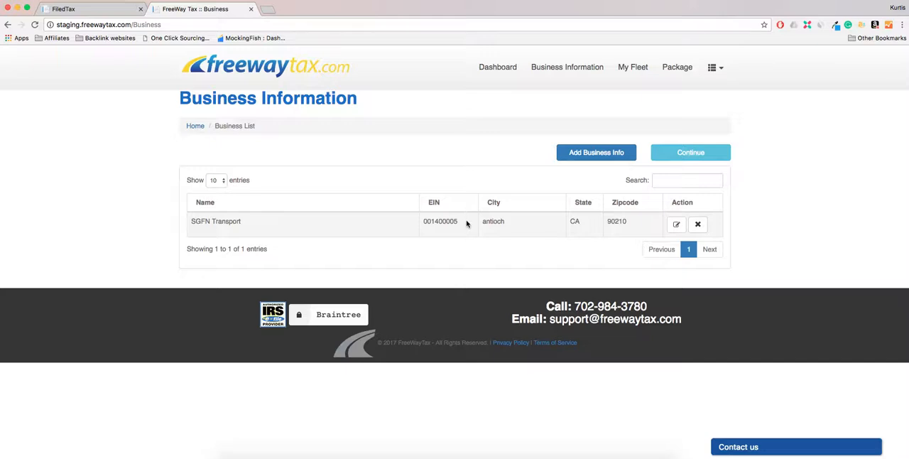
Step: Continue to the vehicle list, examine the taxable gross weight categories in the new vehicle form, and return to the list
{"action": "left_click", "coordinate": [665, 156]}
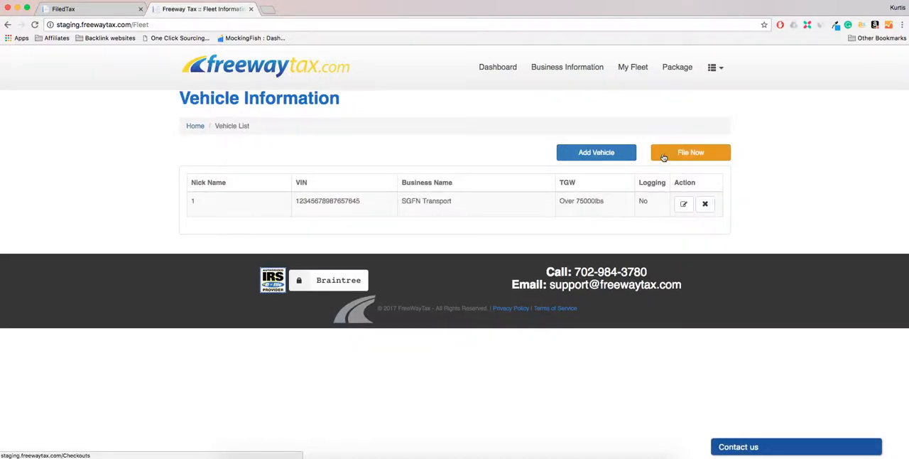
{"action": "left_click", "coordinate": [596, 154]}
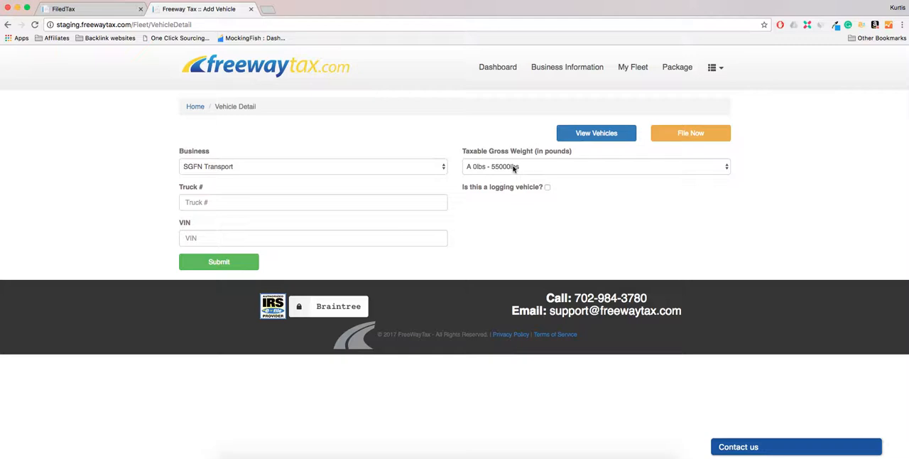
{"action": "left_click", "coordinate": [510, 169]}
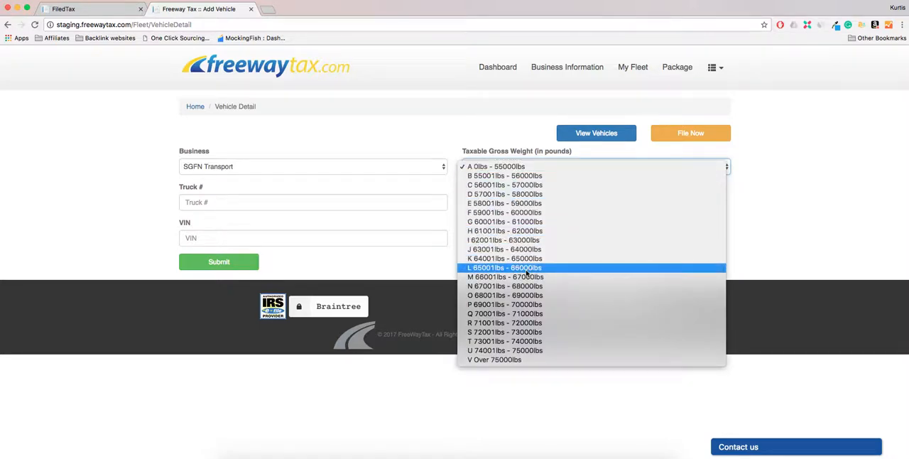
{"action": "left_click", "coordinate": [523, 396]}
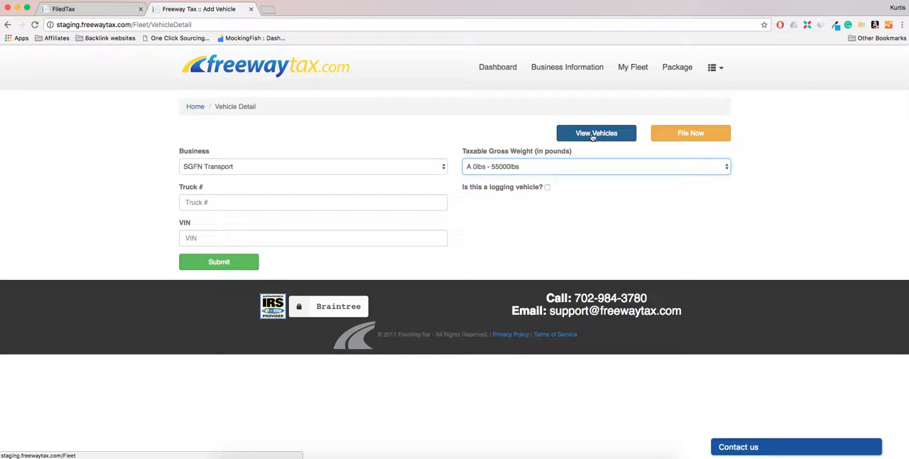
{"action": "left_click", "coordinate": [593, 135]}
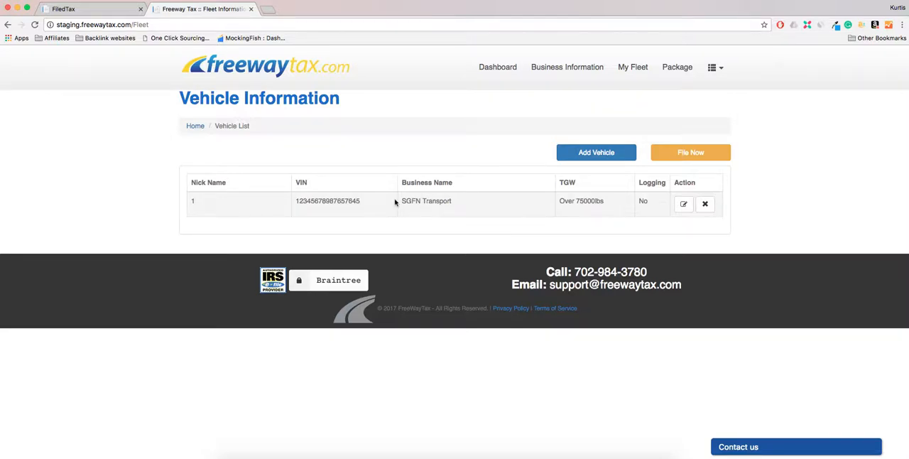
Step: Proceed to filing and buy the $14.97 package for 1 vehicle for SGFN Transport, paying with PayPal
{"action": "left_click", "coordinate": [675, 157]}
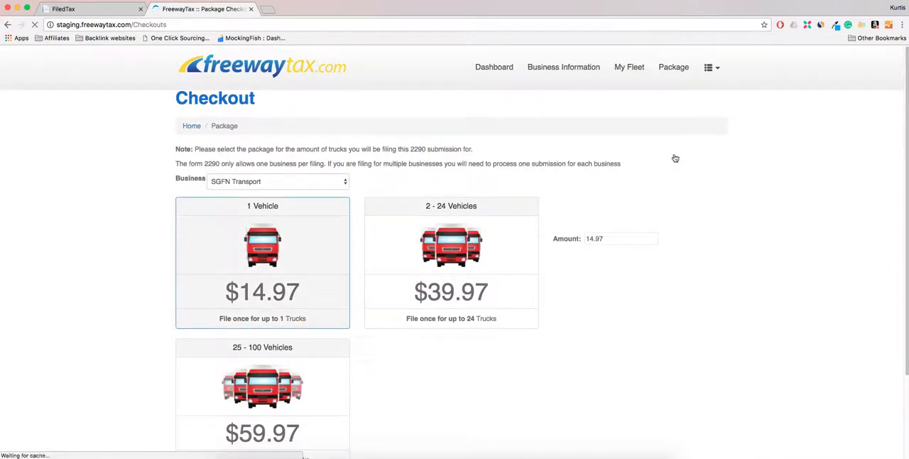
{"action": "scroll", "coordinate": [676, 157], "scroll_direction": "down", "scroll_amount": 1}
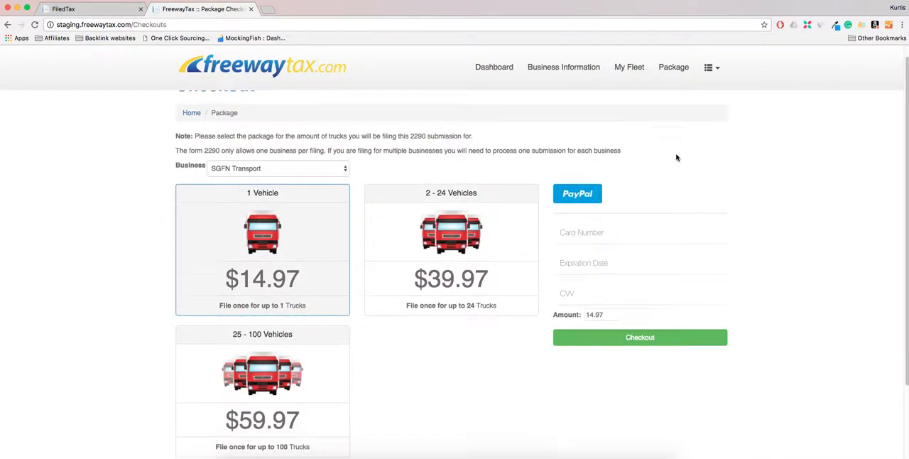
{"action": "scroll", "coordinate": [676, 158], "scroll_direction": "down", "scroll_amount": 1}
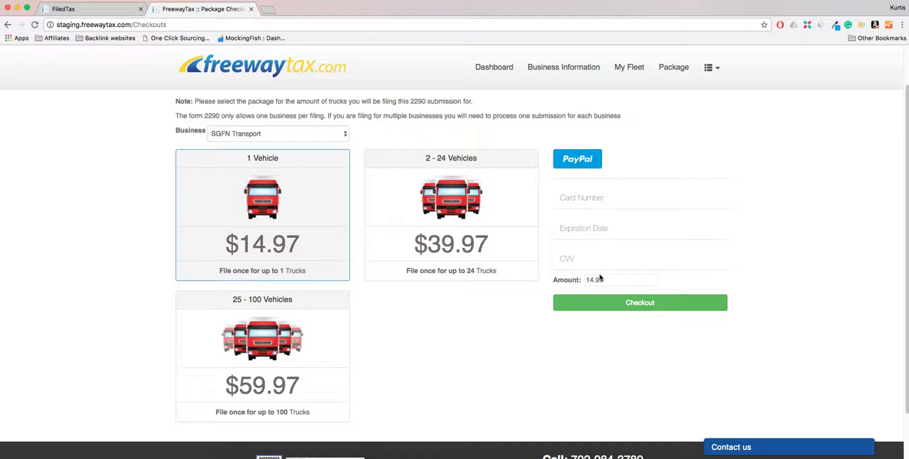
{"action": "left_click", "coordinate": [579, 161]}
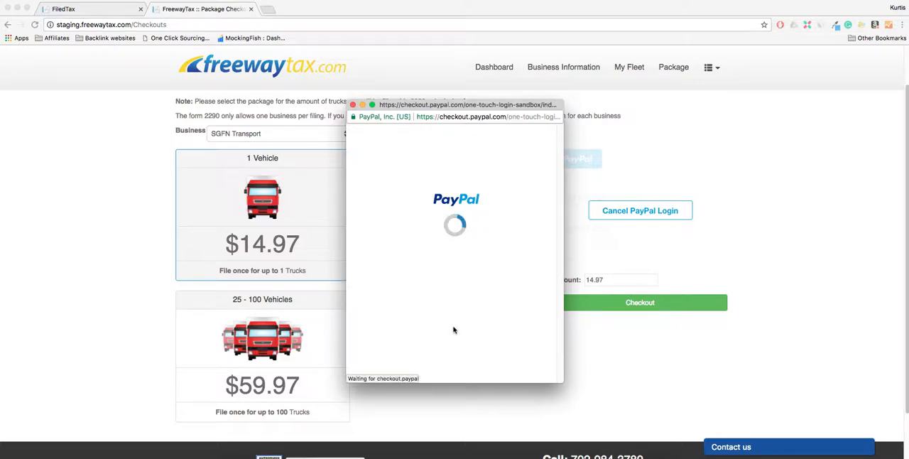
{"action": "left_click", "coordinate": [454, 302]}
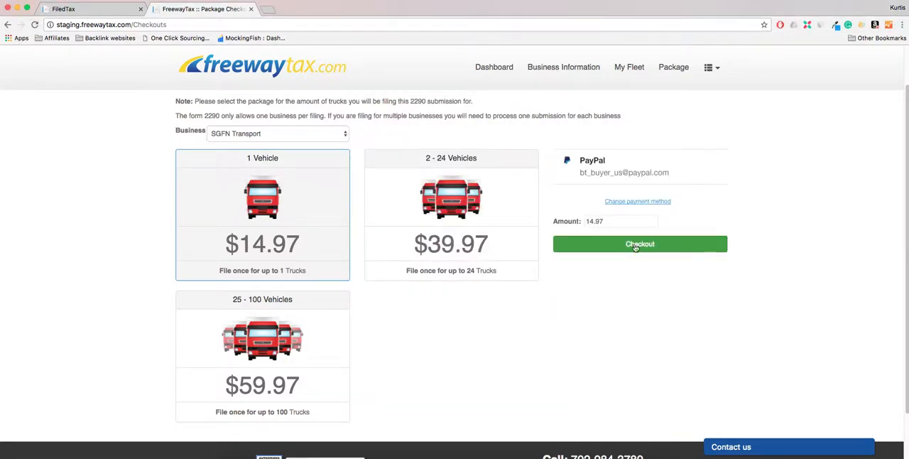
{"action": "left_click", "coordinate": [635, 245]}
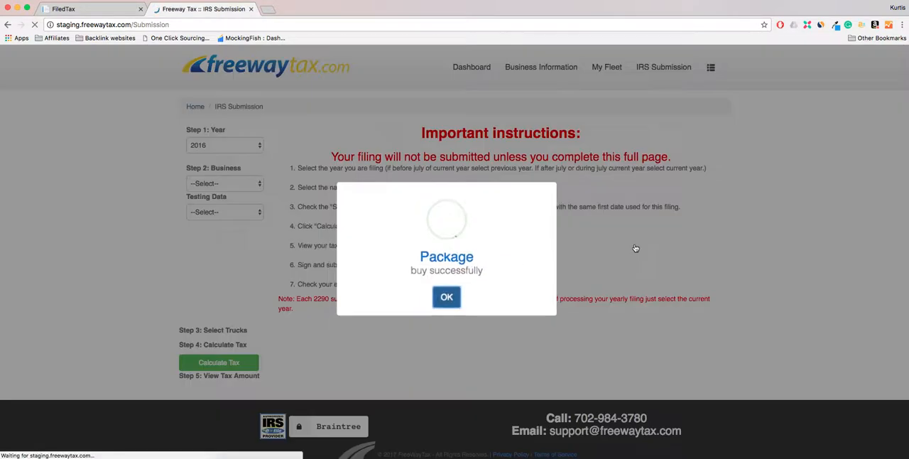
{"action": "left_click", "coordinate": [446, 298]}
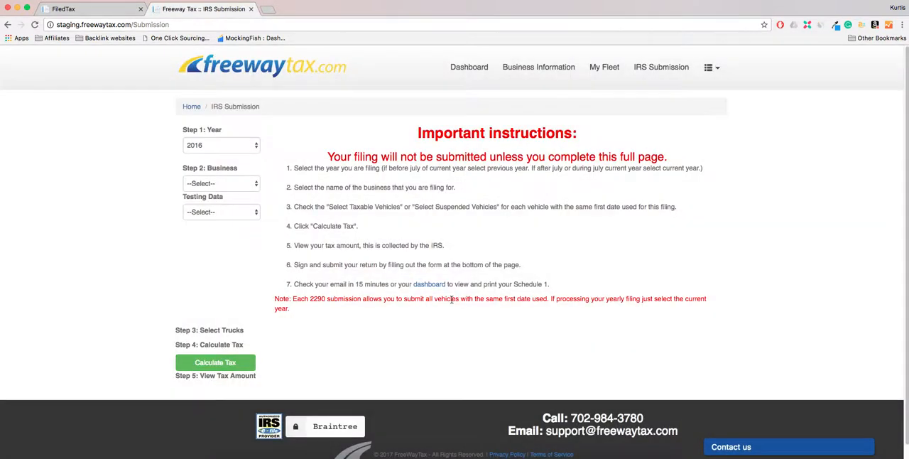
Step: Set the filing year to 2017, the business to SGFN Transport and the testing data to Test 1
{"action": "left_click", "coordinate": [246, 147]}
{"action": "left_click", "coordinate": [244, 155]}
{"action": "scroll", "coordinate": [258, 158], "scroll_direction": "down", "scroll_amount": 1}
{"action": "left_click", "coordinate": [250, 172]}
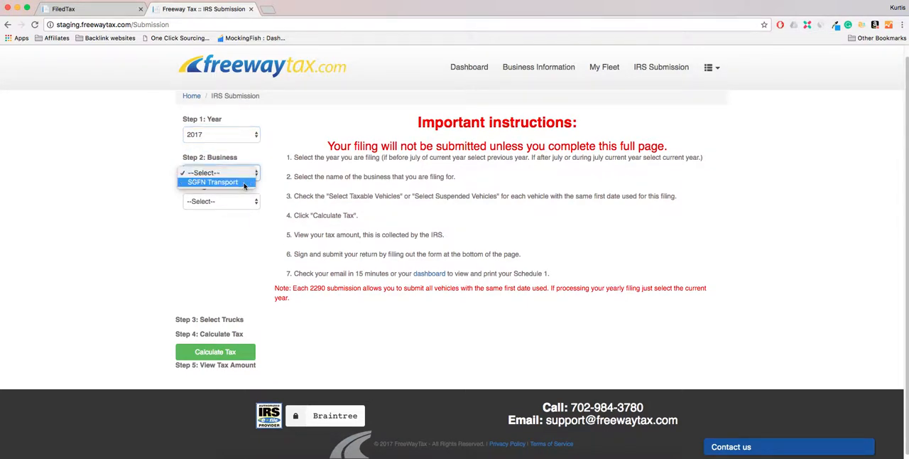
{"action": "left_click", "coordinate": [244, 183]}
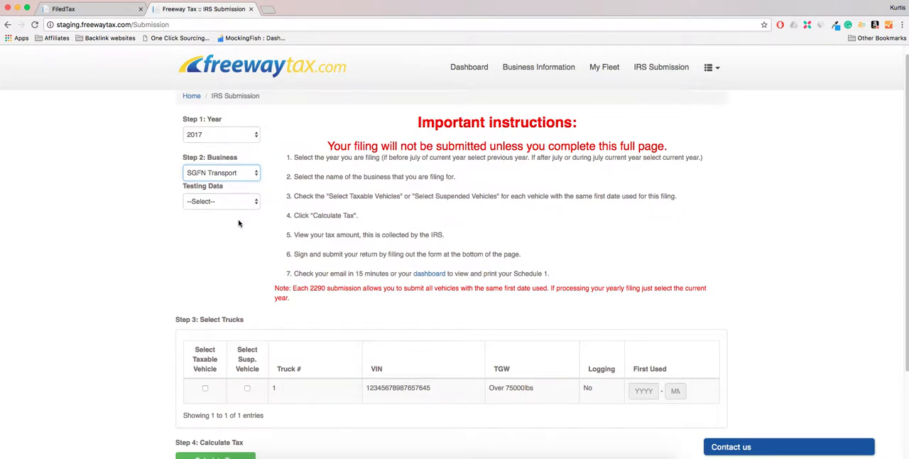
{"action": "scroll", "coordinate": [238, 223], "scroll_direction": "down", "scroll_amount": 2}
{"action": "left_click", "coordinate": [229, 134]}
{"action": "left_click", "coordinate": [229, 144]}
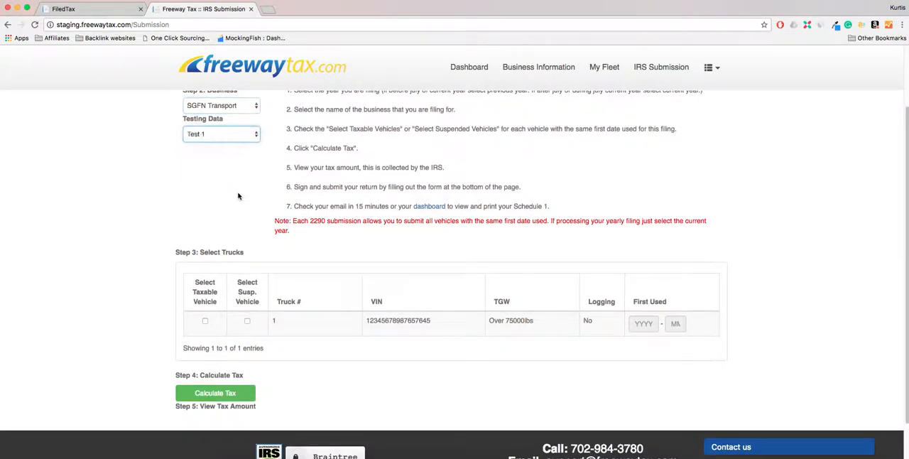
Step: Select truck 1 as a taxable vehicle, answer Yes to first-time 2290 filing, and have its first use set to 2017-08
{"action": "scroll", "coordinate": [238, 196], "scroll_direction": "down", "scroll_amount": 1}
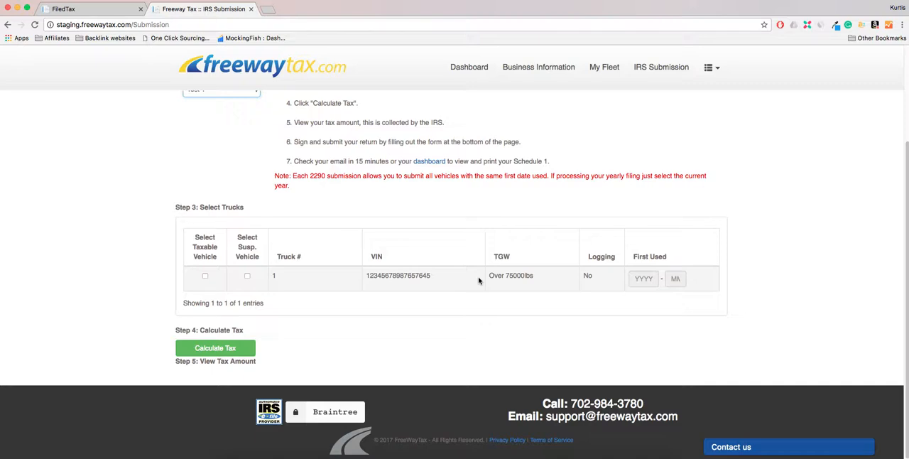
{"action": "left_click", "coordinate": [204, 277]}
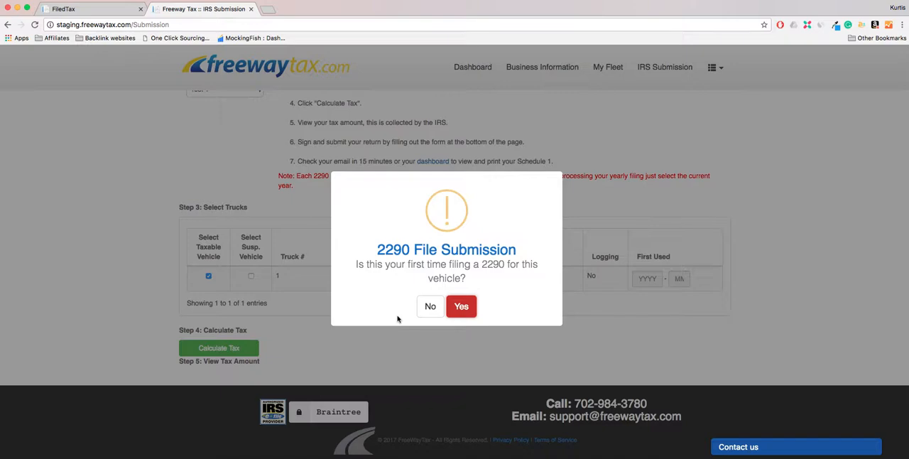
{"action": "left_click", "coordinate": [461, 308]}
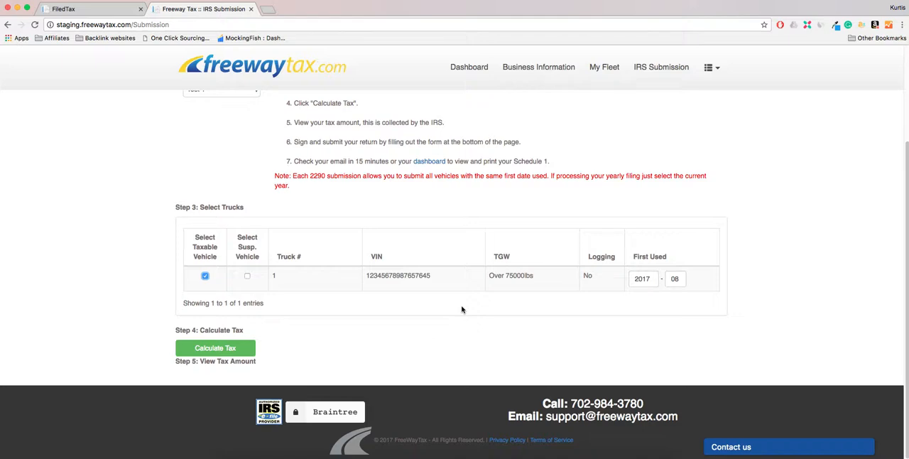
Step: Calculate the tax for the selected truck, then review the tax amount and the Sign and Submit form
{"action": "left_click", "coordinate": [218, 349]}
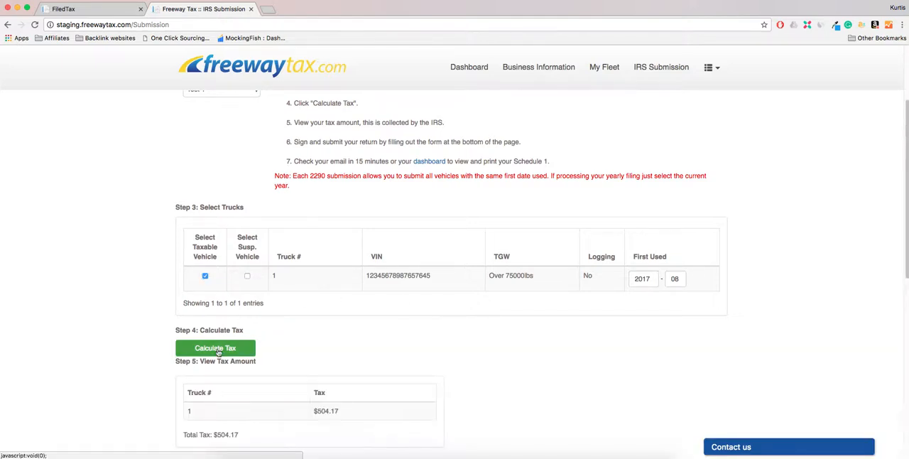
{"action": "scroll", "coordinate": [363, 322], "scroll_direction": "down", "scroll_amount": 1}
{"action": "scroll", "coordinate": [363, 322], "scroll_direction": "down", "scroll_amount": 3}
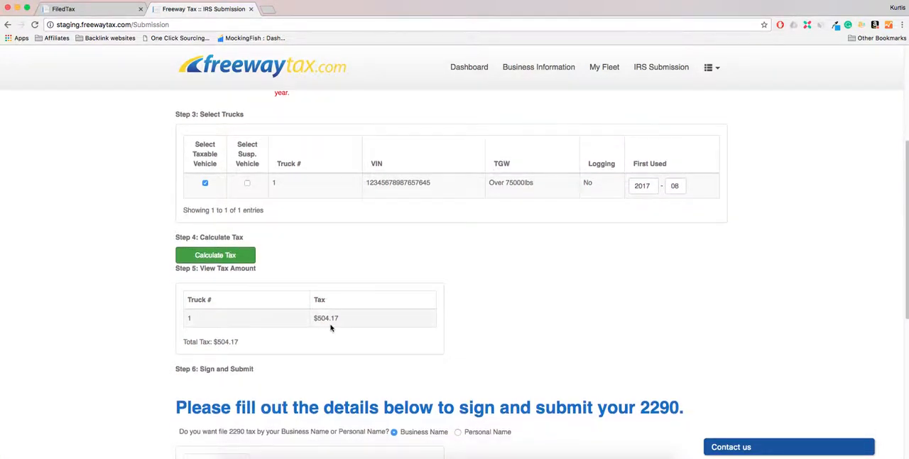
{"action": "scroll", "coordinate": [330, 325], "scroll_direction": "down", "scroll_amount": 3}
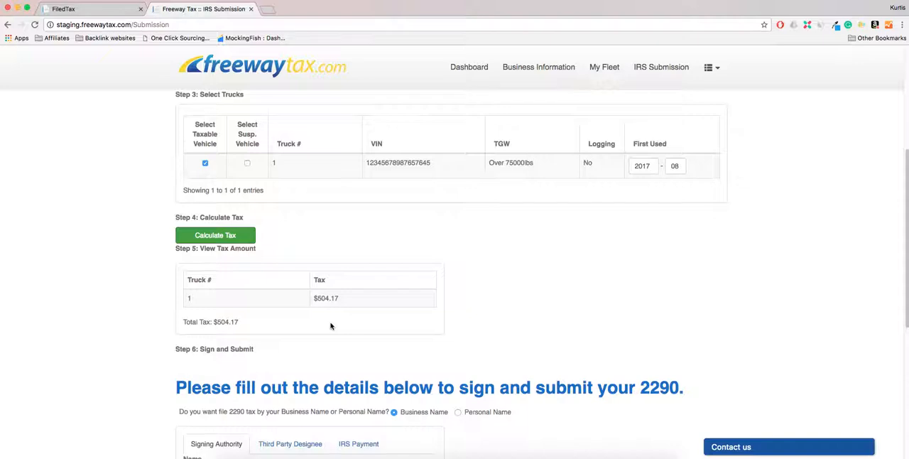
{"action": "scroll", "coordinate": [167, 287], "scroll_direction": "down", "scroll_amount": 3}
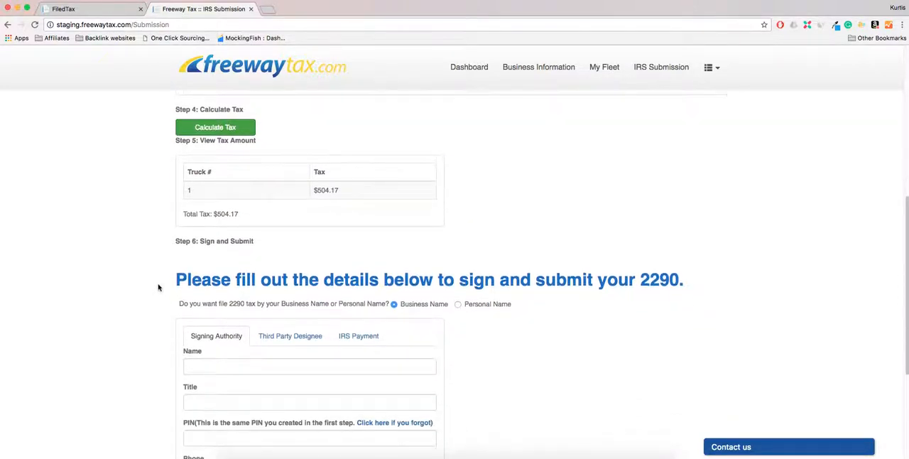
{"action": "scroll", "coordinate": [157, 286], "scroll_direction": "down", "scroll_amount": 1}
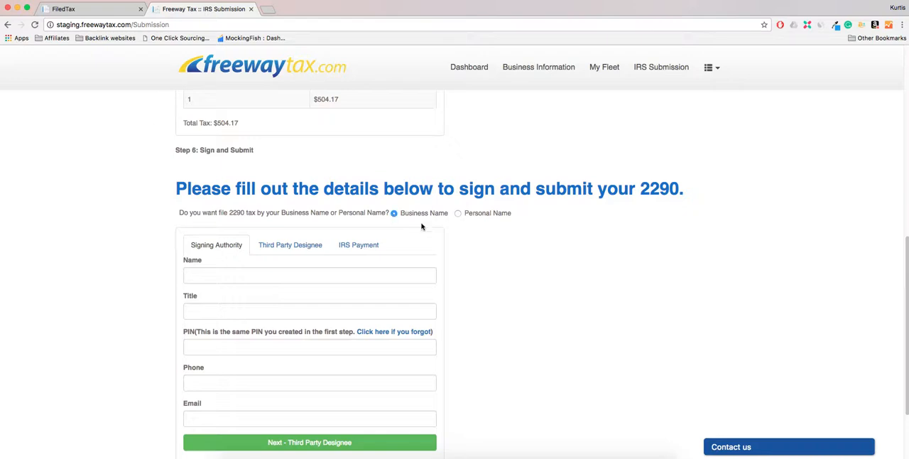
Step: File the 2290 under the business name and enter the signing authority's full name with the title Owner
{"action": "left_click", "coordinate": [458, 214]}
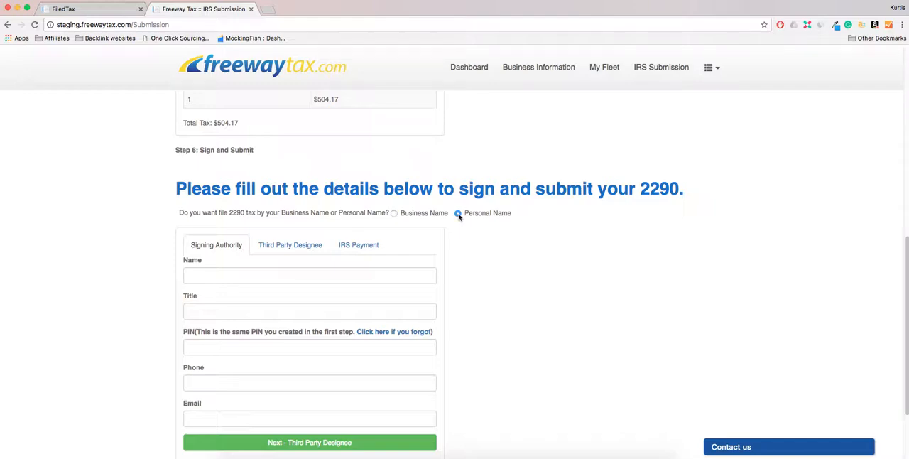
{"action": "left_click", "coordinate": [417, 216]}
{"action": "scroll", "coordinate": [458, 248], "scroll_direction": "down", "scroll_amount": 1}
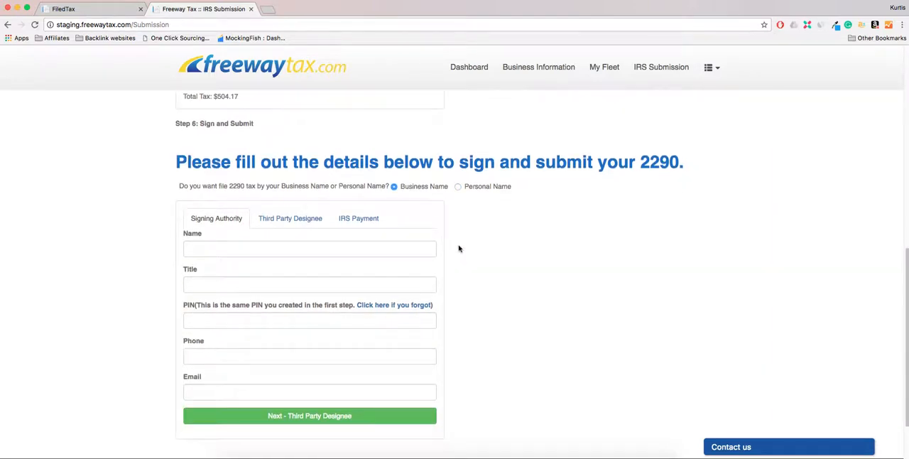
{"action": "left_click", "coordinate": [259, 247]}
{"action": "type", "text": "John Doe"}
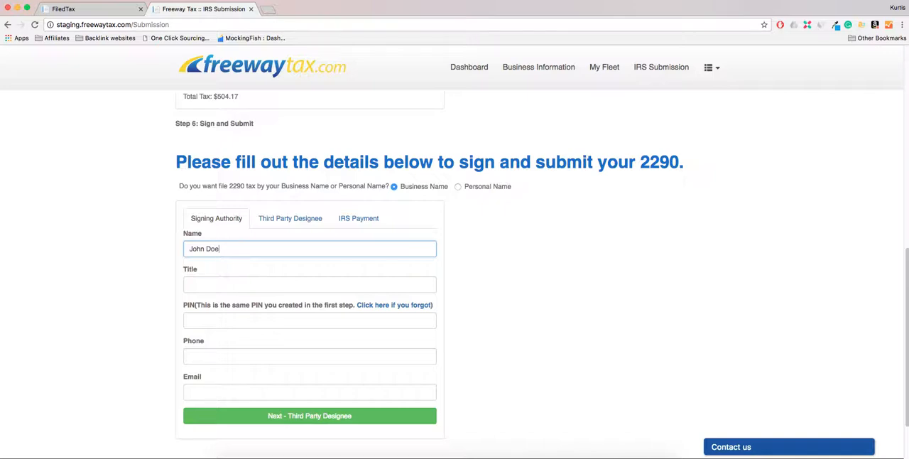
{"action": "key", "text": "Tab"}
{"action": "type", "text": "Owner"}
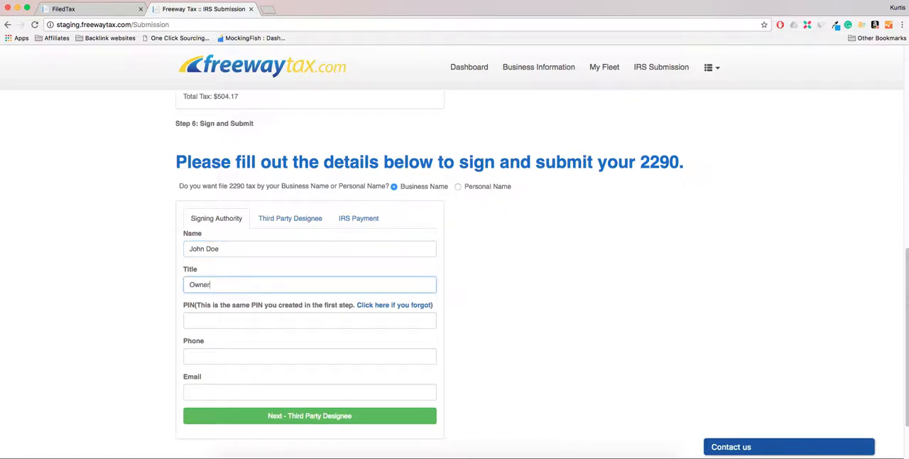
{"action": "key", "text": "Tab"}
{"action": "key", "text": "Tab"}
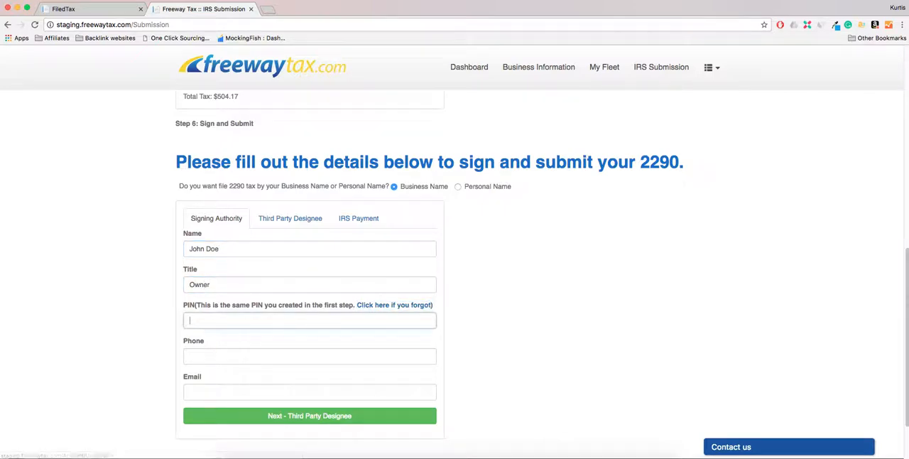
Step: Look up the forgotten PIN in the user profile, copy it and paste it into the signing authority's PIN field
{"action": "left_click", "coordinate": [391, 306]}
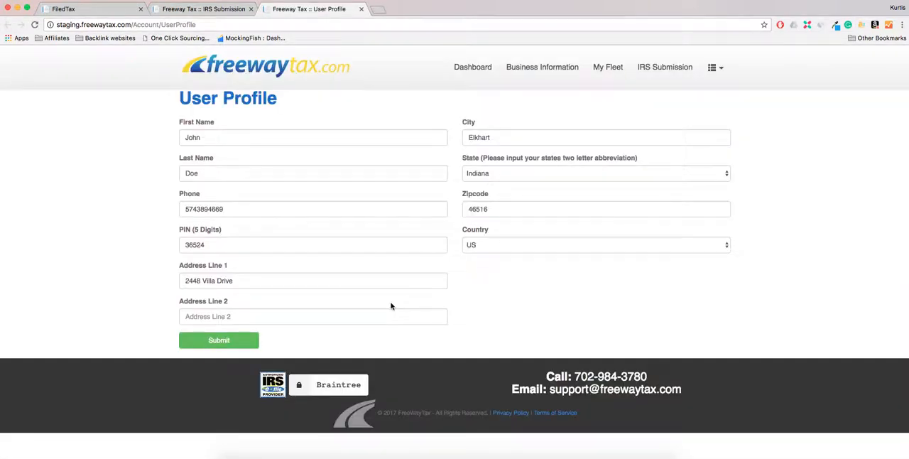
{"action": "left_click", "coordinate": [206, 245]}
{"action": "left_click_drag", "start_coordinate": [205, 245], "coordinate": [183, 245]}
{"action": "right_click", "coordinate": [201, 247]}
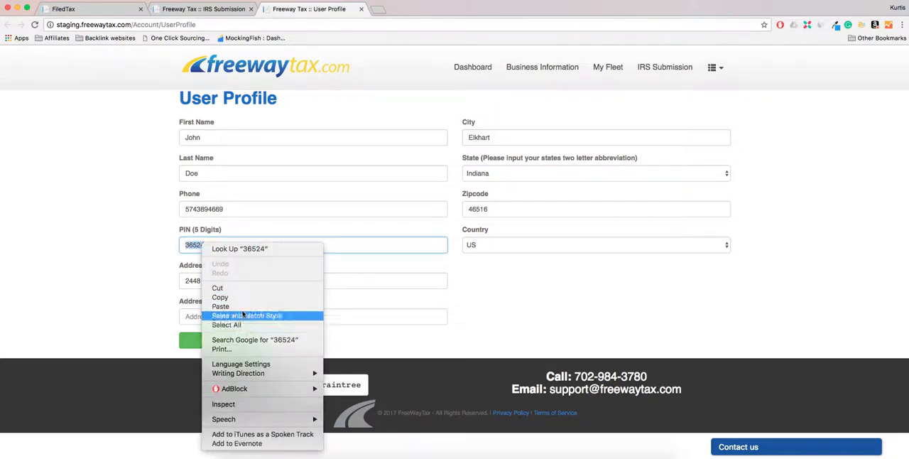
{"action": "left_click", "coordinate": [219, 297]}
{"action": "left_click", "coordinate": [205, 9]}
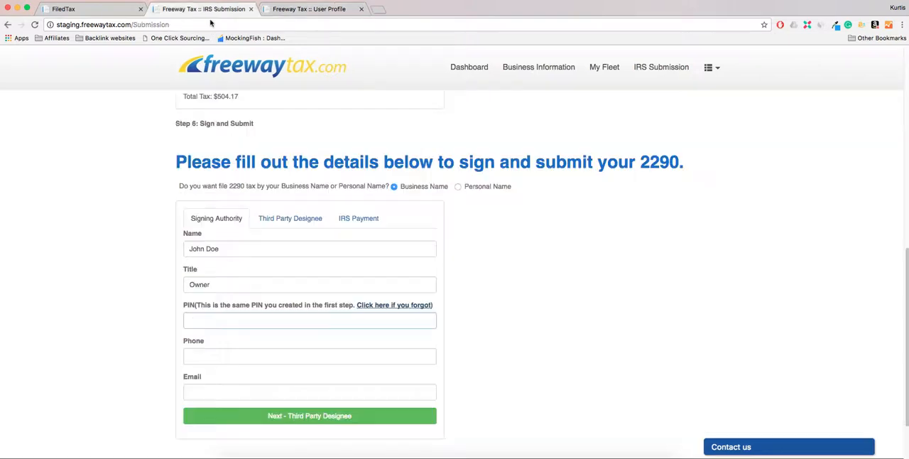
{"action": "left_click", "coordinate": [248, 319]}
{"action": "right_click", "coordinate": [248, 317]}
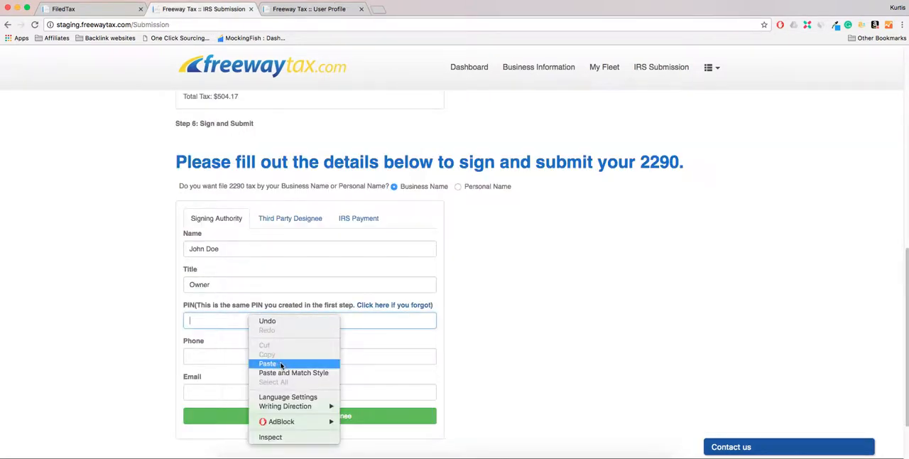
{"action": "left_click", "coordinate": [281, 363]}
Step: Enter the signing authority's phone number and email address, and continue to the third party designee section
{"action": "left_click", "coordinate": [268, 355]}
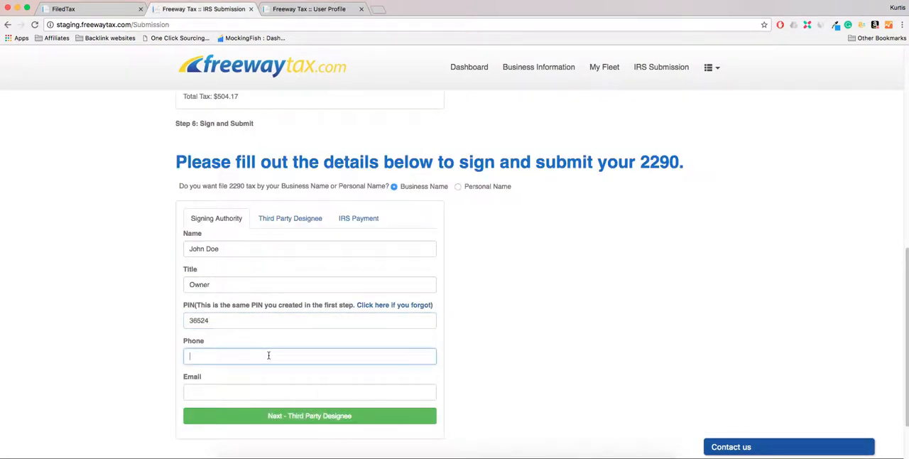
{"action": "type", "text": "1235251234"}
{"action": "left_click", "coordinate": [307, 389]}
{"action": "type", "text": "email@email.com"}
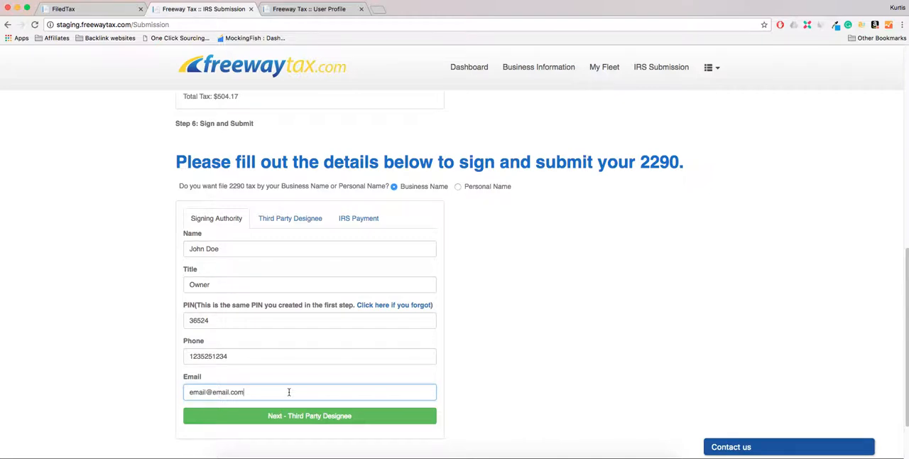
{"action": "left_click", "coordinate": [290, 417]}
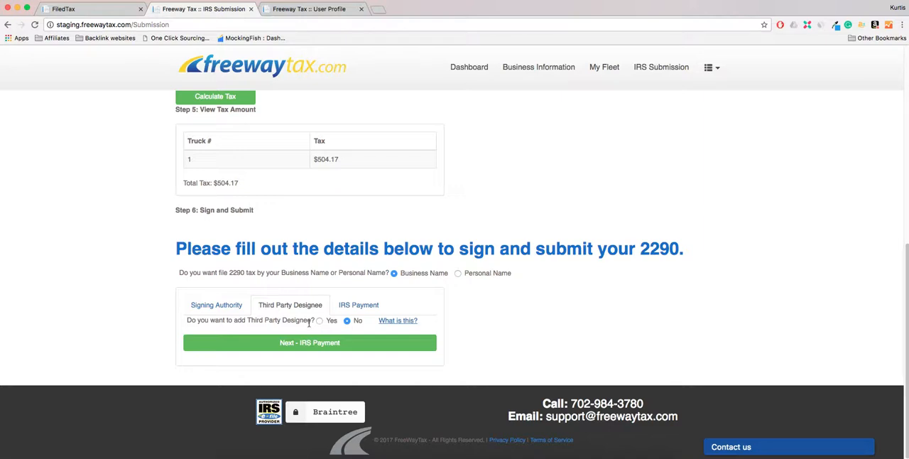
Step: Preview the third party designee fields, set the answer back to No and continue to the IRS payment section
{"action": "left_click", "coordinate": [320, 320]}
{"action": "scroll", "coordinate": [316, 323], "scroll_direction": "down", "scroll_amount": 2}
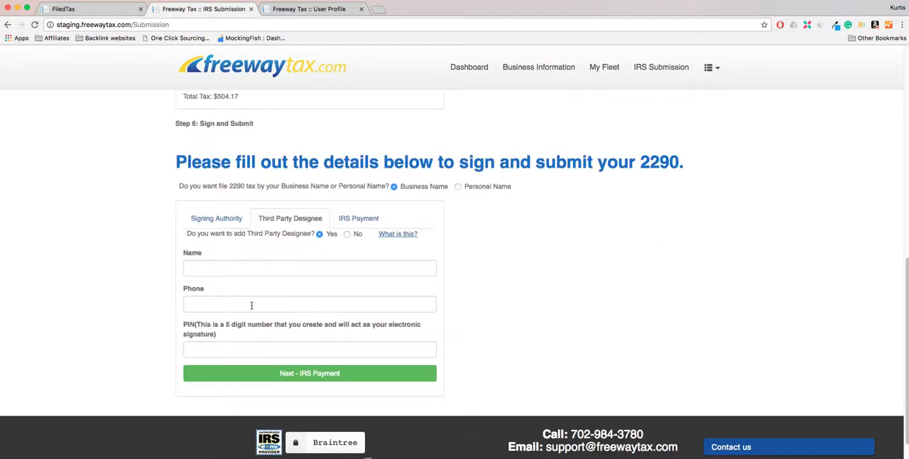
{"action": "left_click", "coordinate": [347, 235]}
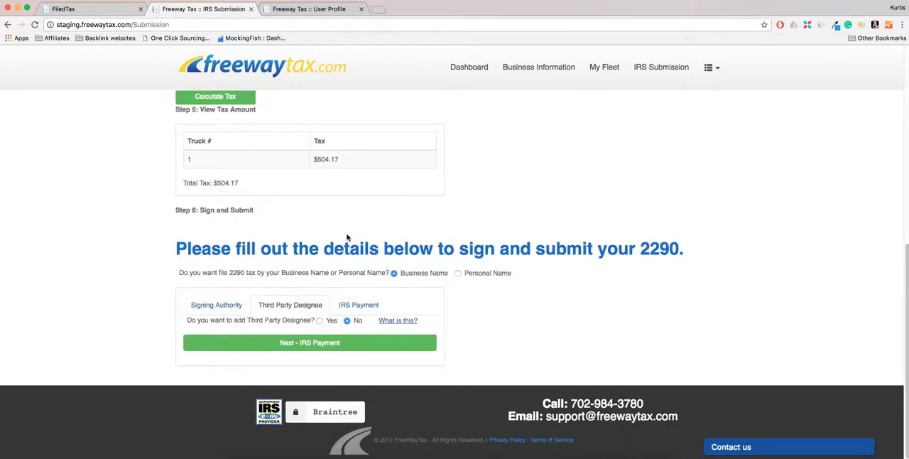
{"action": "left_click", "coordinate": [327, 342]}
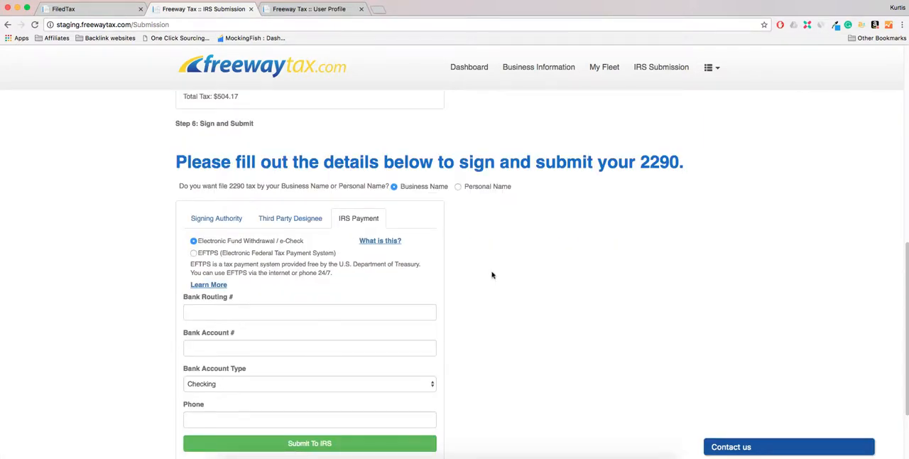
Step: Choose EFTPS as the IRS payment method, submit the return to the IRS and dismiss the submission notice
{"action": "scroll", "coordinate": [491, 274], "scroll_direction": "down", "scroll_amount": 1}
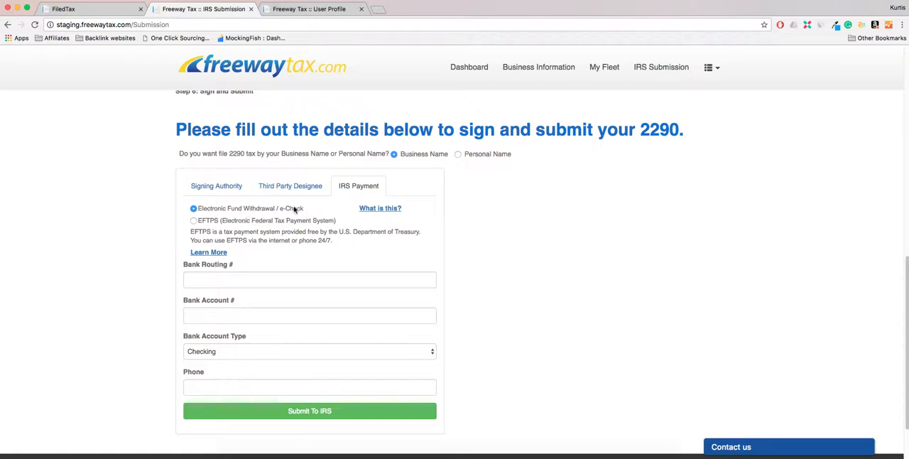
{"action": "scroll", "coordinate": [291, 211], "scroll_direction": "down", "scroll_amount": 1}
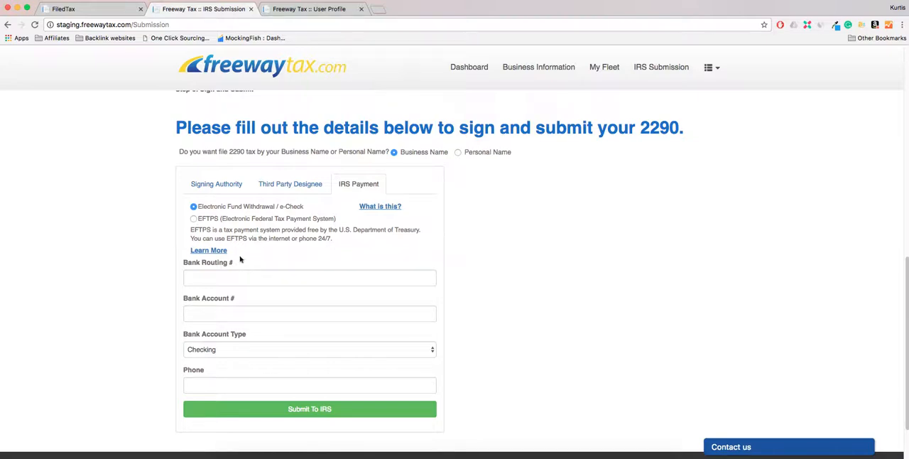
{"action": "left_click", "coordinate": [193, 218]}
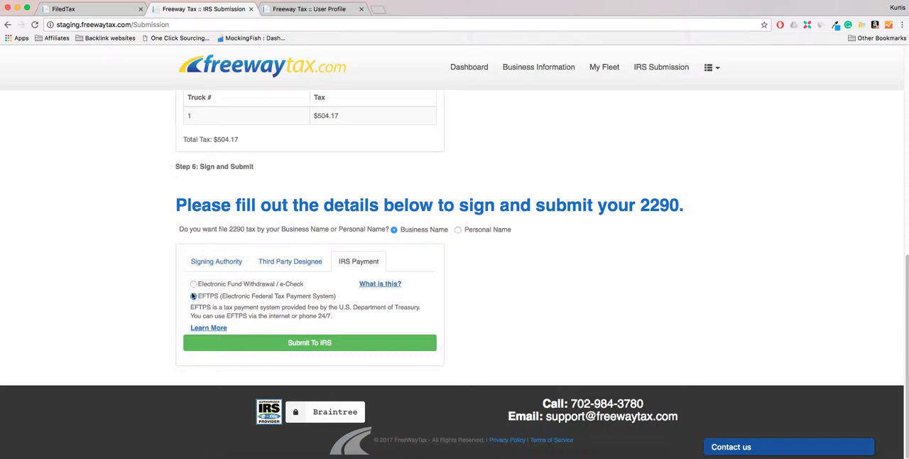
{"action": "left_click", "coordinate": [281, 342]}
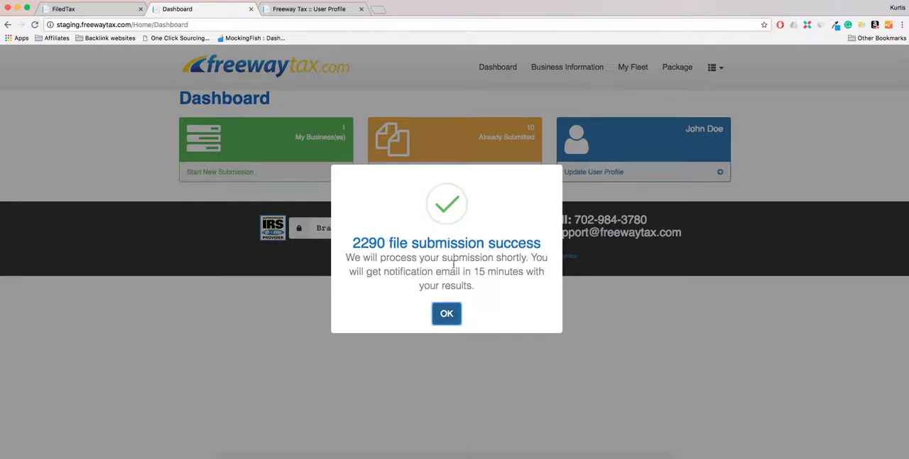
{"action": "left_click", "coordinate": [445, 317]}
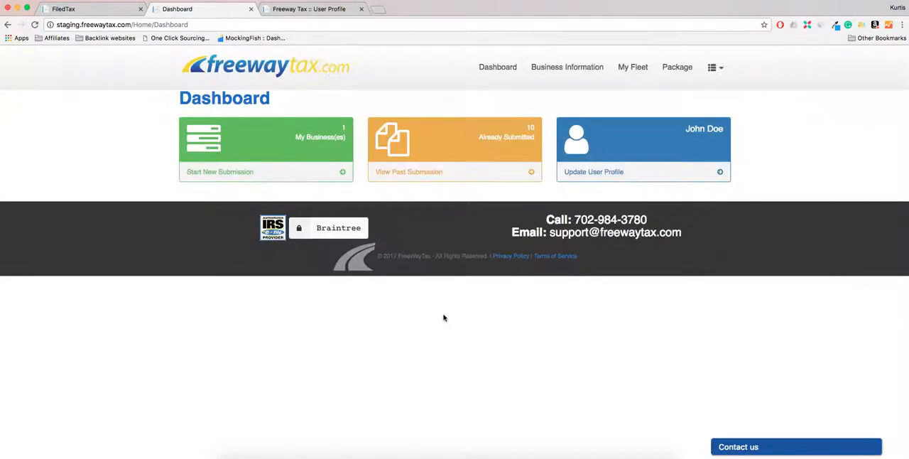
Step: View the list of previous submissions and return to the dashboard
{"action": "left_click", "coordinate": [445, 176]}
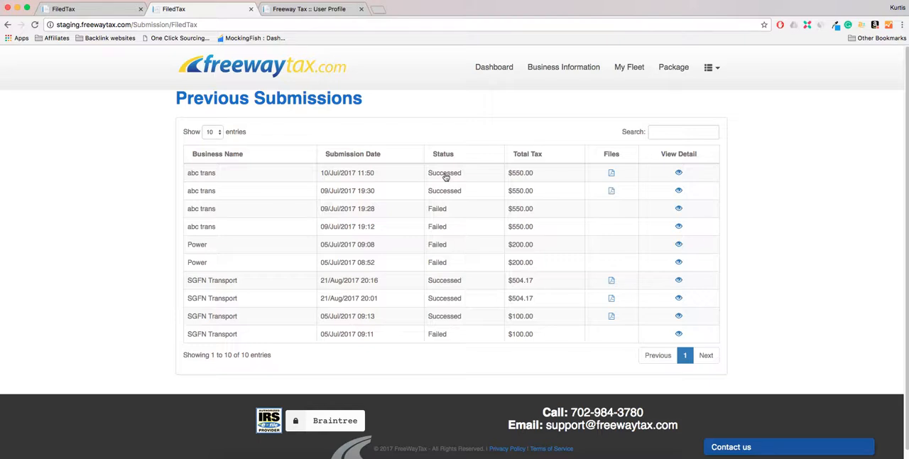
{"action": "left_click", "coordinate": [494, 68]}
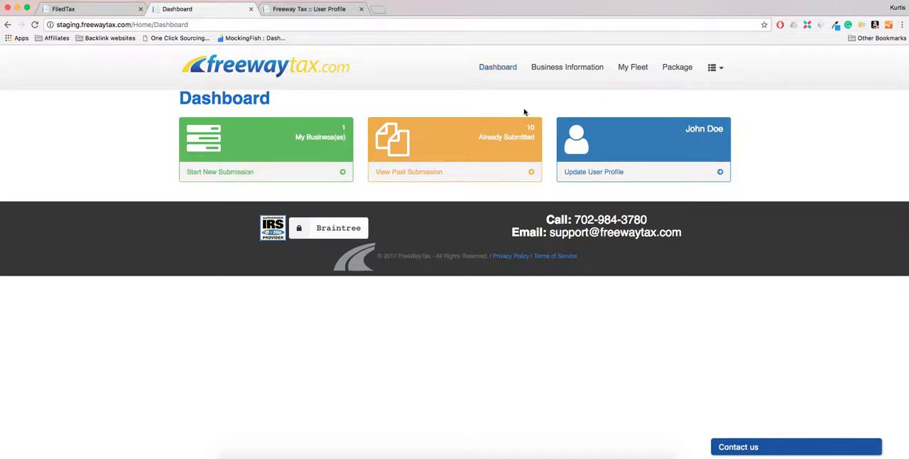
Step: Examine the support options by highlighting the support phone number, then opening and collapsing the contact form
{"action": "left_click_drag", "start_coordinate": [574, 219], "coordinate": [656, 220]}
{"action": "left_click", "coordinate": [659, 219]}
{"action": "left_click", "coordinate": [739, 448]}
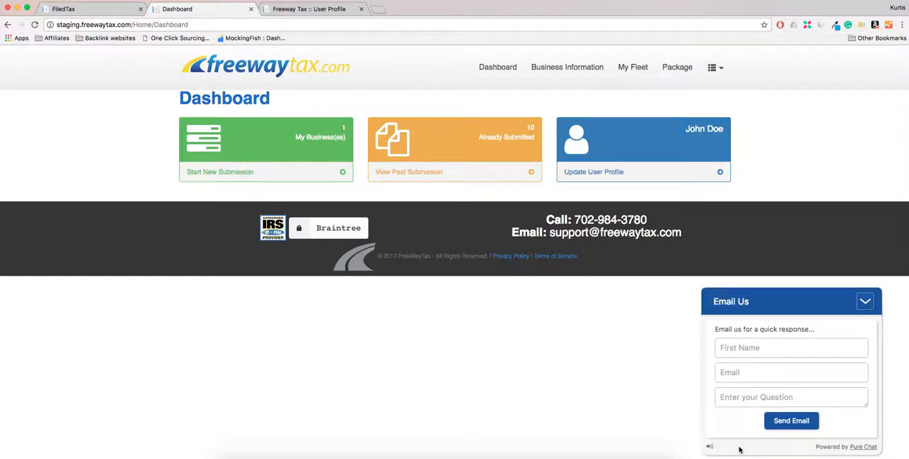
{"action": "left_click", "coordinate": [865, 306]}
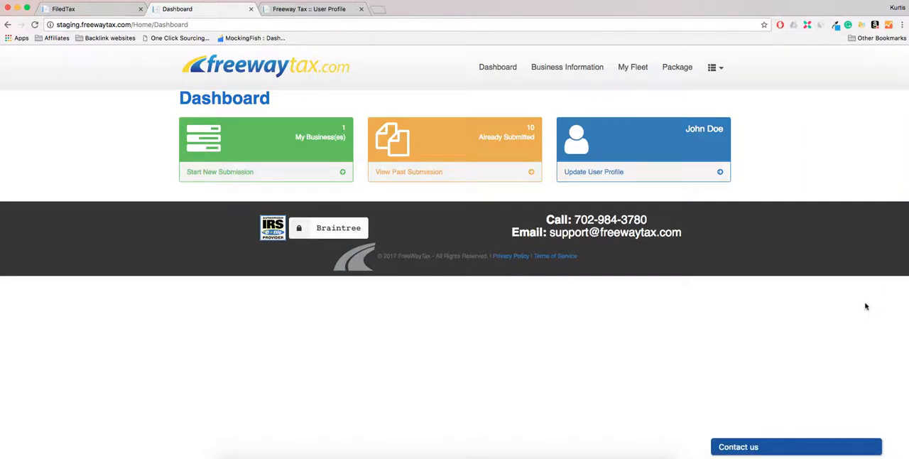